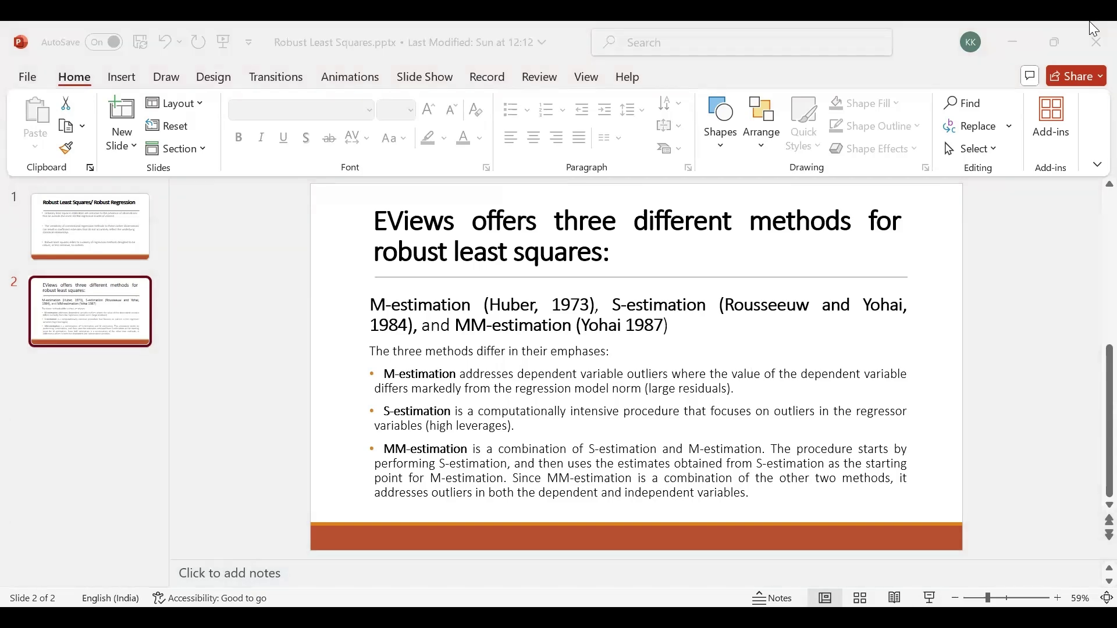
Step: Switch to EViews and select exports, gdpex, gdpim, popex and popim together in the workfile
{"action": "left_click", "coordinate": [569, 597]}
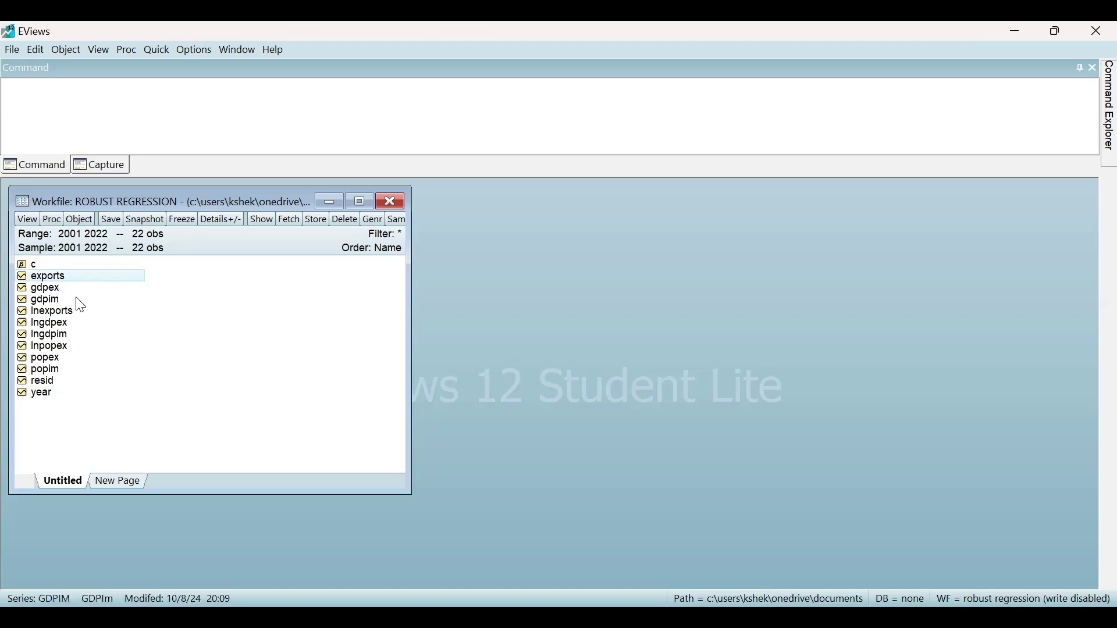
{"action": "left_click", "coordinate": [58, 293], "text": "ctrl"}
{"action": "left_click", "coordinate": [55, 299], "text": "ctrl"}
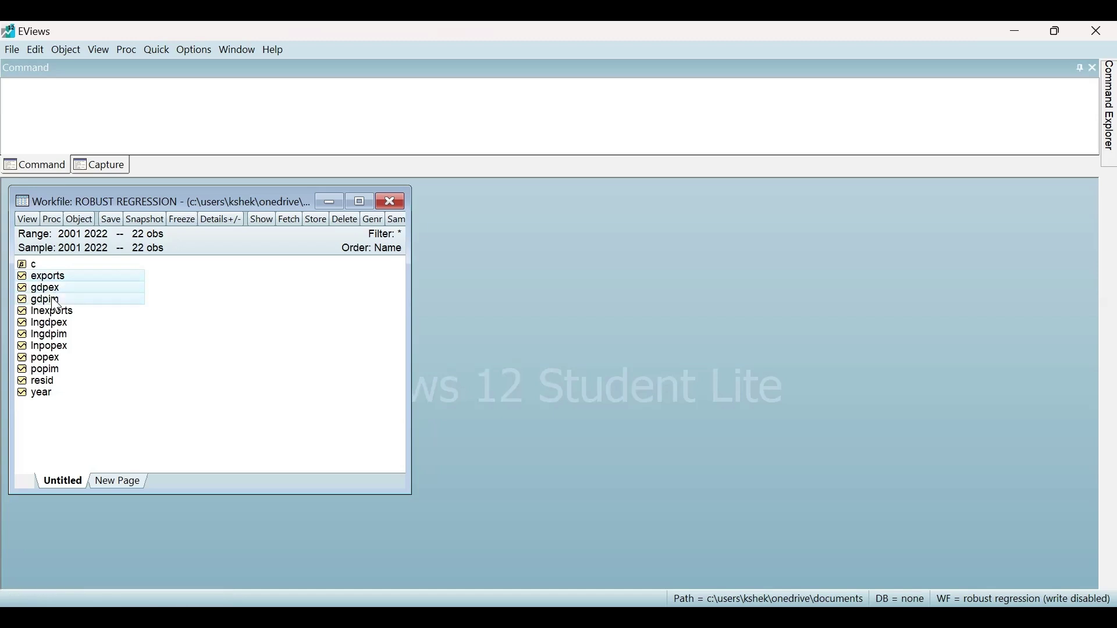
{"action": "left_click", "coordinate": [67, 359], "text": "ctrl"}
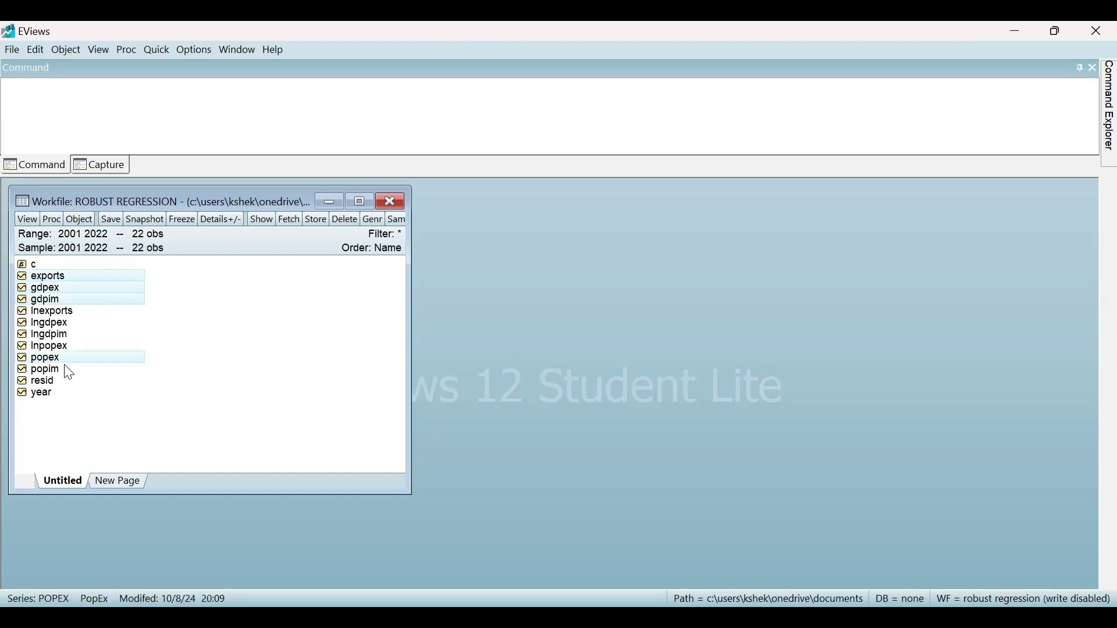
{"action": "left_click", "coordinate": [69, 373], "text": "ctrl"}
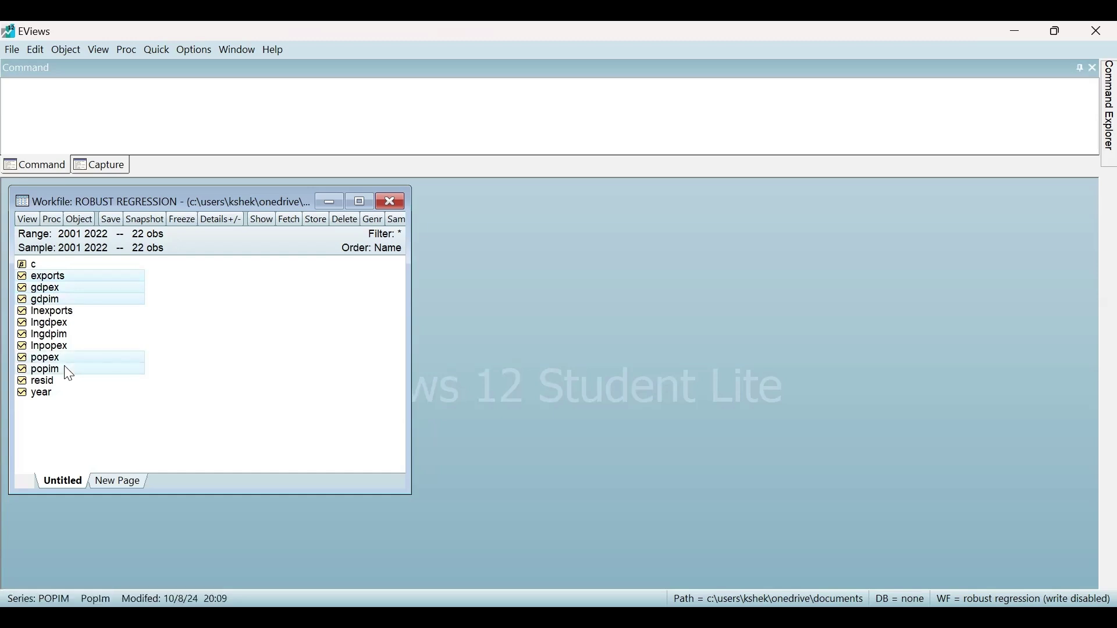
Step: Open the selection as an equation: exports on gdpex, gdpim, popex, popim, c by LS, 2001–2022
{"action": "right_click", "coordinate": [69, 372]}
{"action": "mouse_move", "coordinate": [152, 375]}
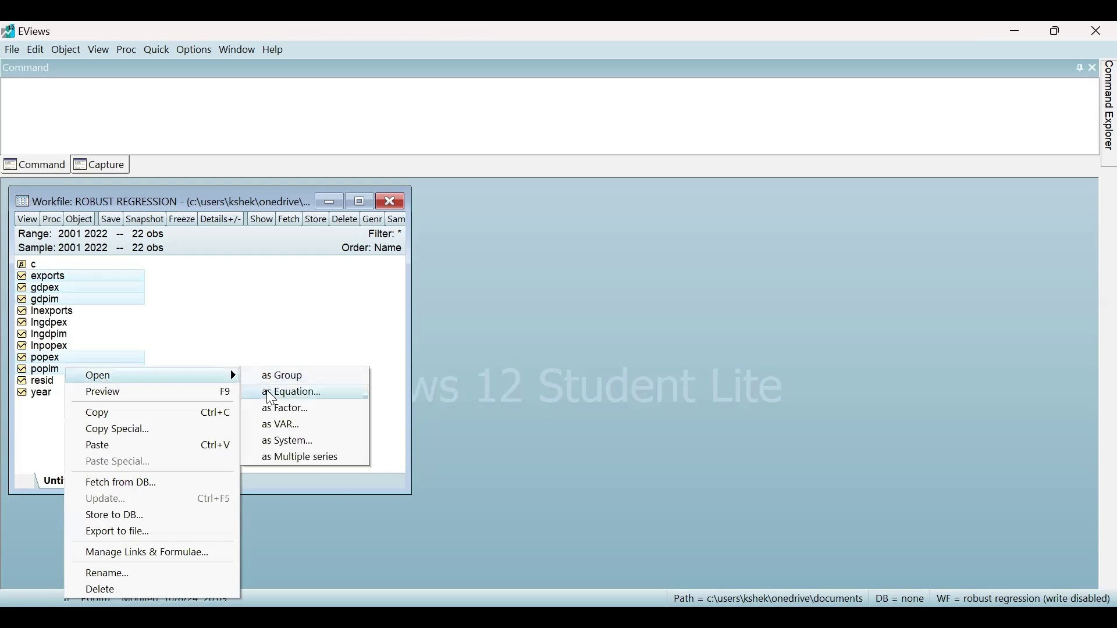
{"action": "left_click", "coordinate": [268, 393]}
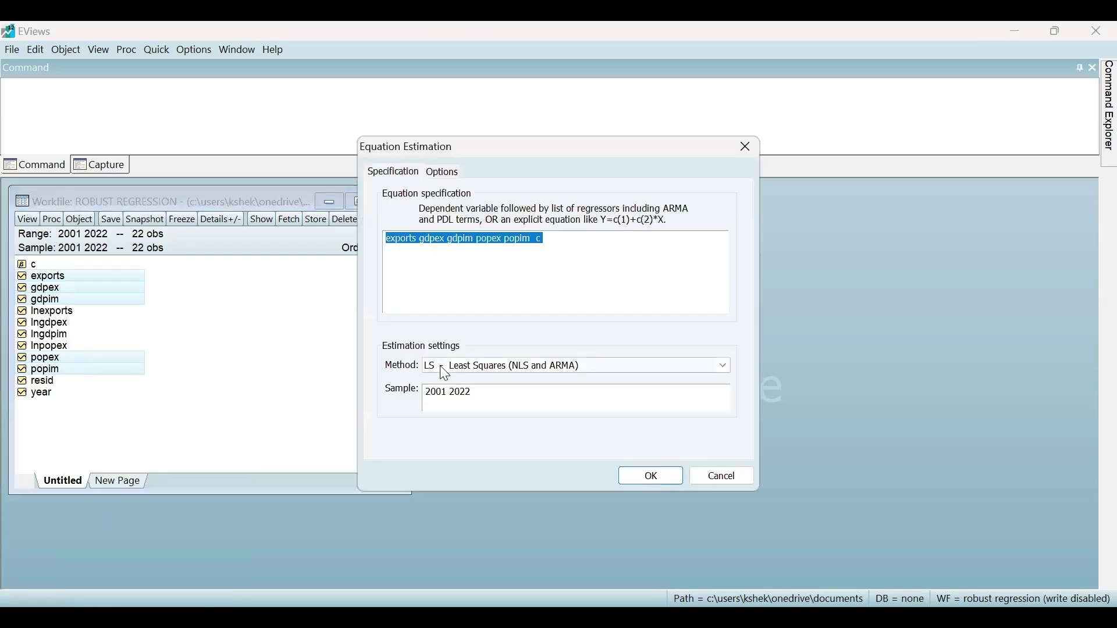
{"action": "left_click", "coordinate": [412, 263]}
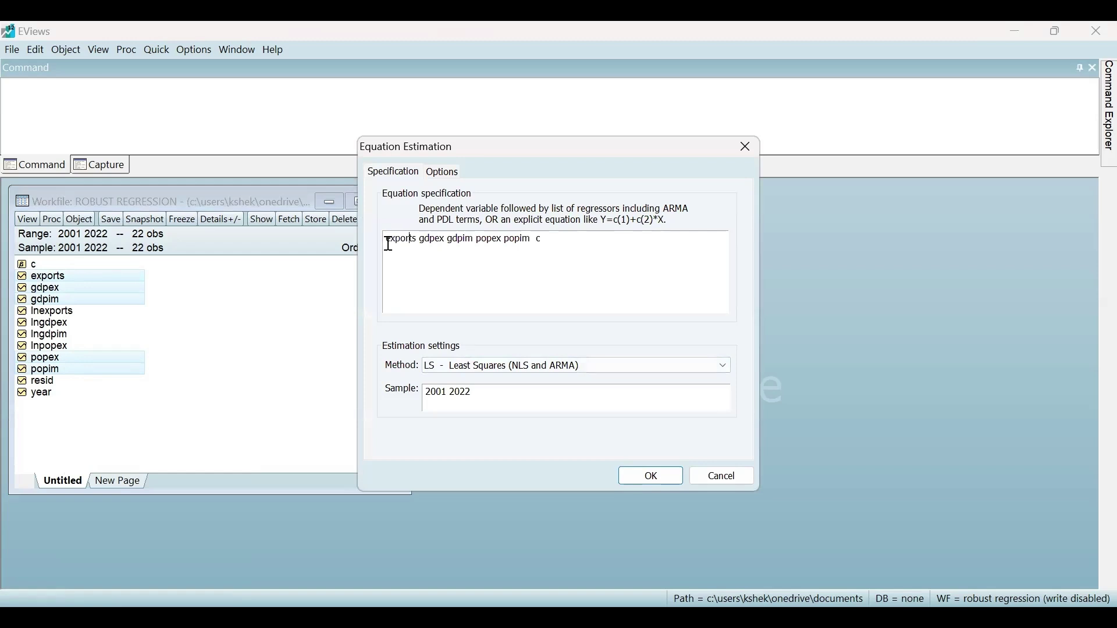
{"action": "left_click_drag", "start_coordinate": [389, 244], "coordinate": [537, 252]}
{"action": "left_click", "coordinate": [423, 243]}
{"action": "left_click", "coordinate": [543, 243]}
{"action": "left_click", "coordinate": [496, 368]}
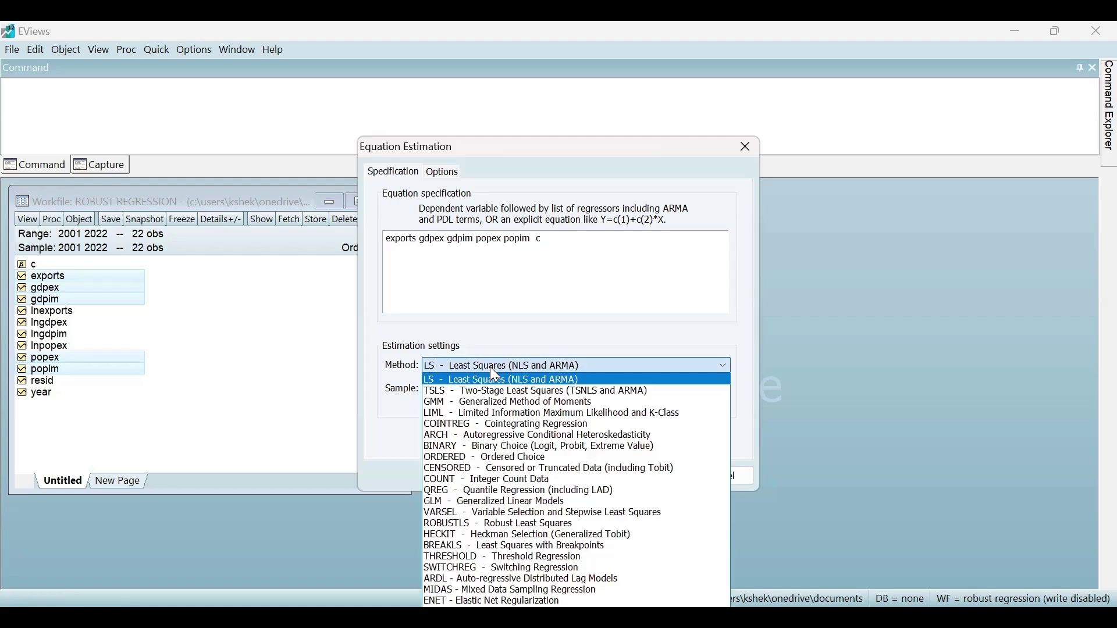
{"action": "left_click", "coordinate": [565, 319]}
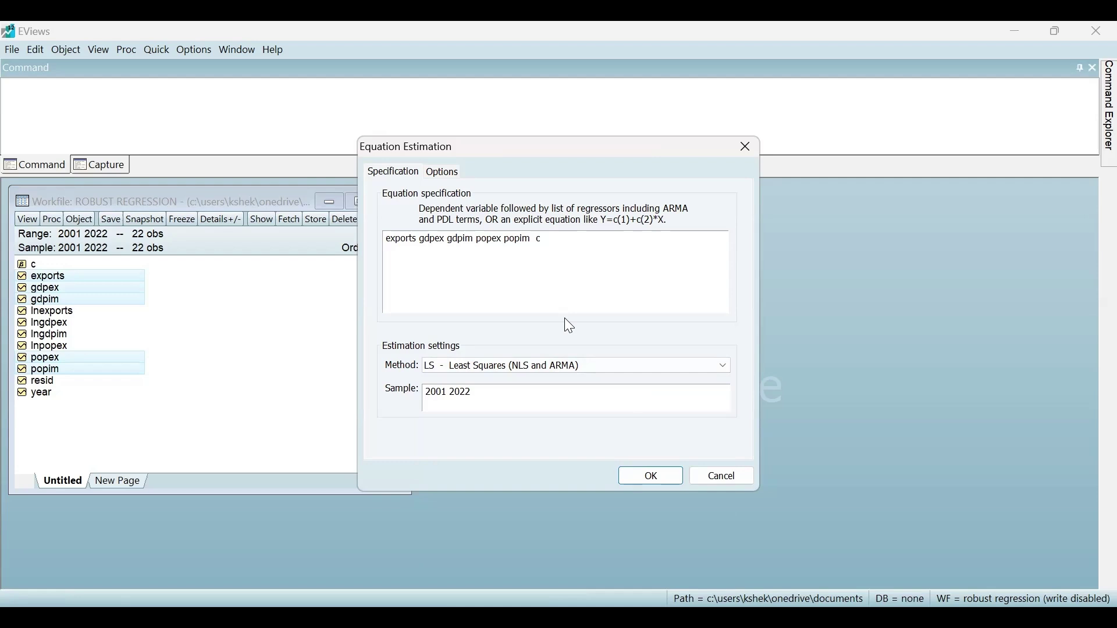
Step: Estimate the equation and graph its influence statistics, including Hat Matrix alongside RStudent, DFFITS and COVRATIO
{"action": "left_click", "coordinate": [649, 476]}
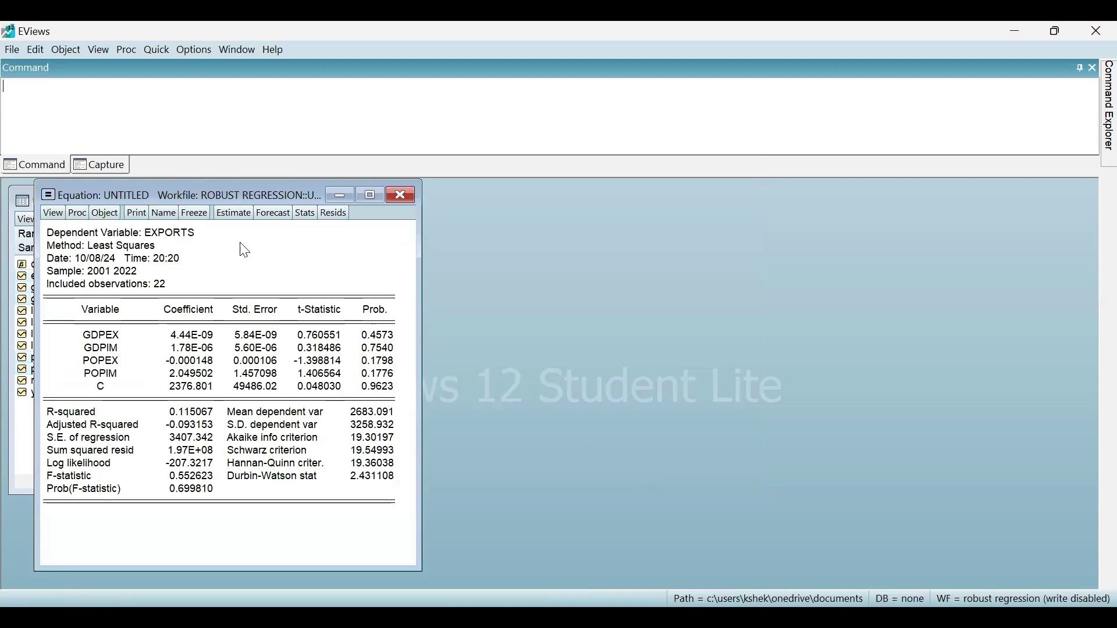
{"action": "left_click", "coordinate": [54, 214]}
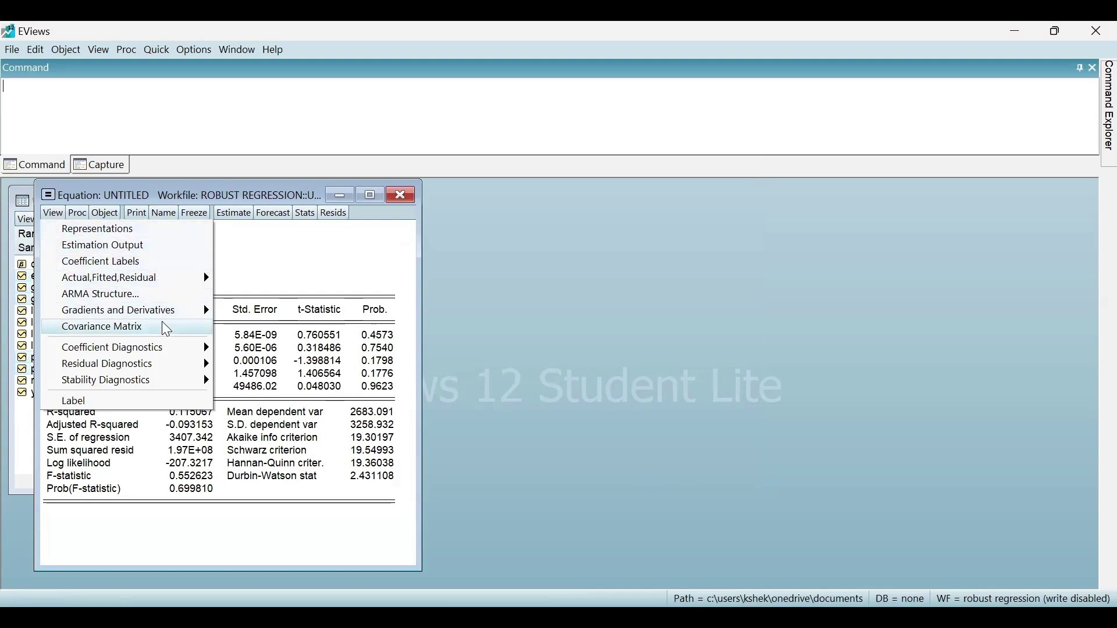
{"action": "mouse_move", "coordinate": [106, 381]}
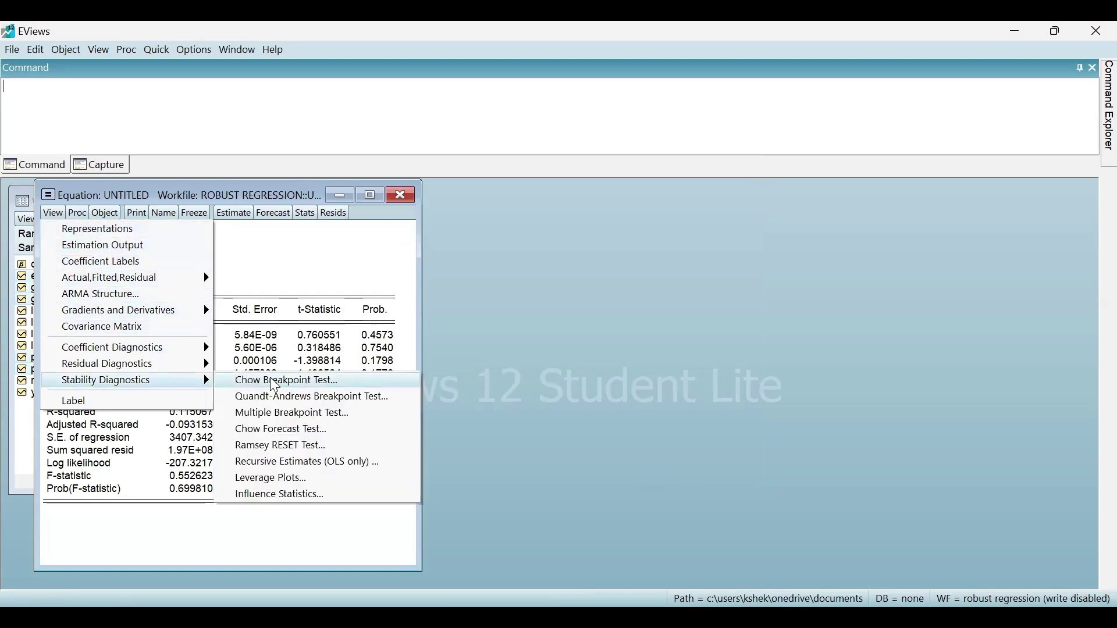
{"action": "left_click", "coordinate": [286, 496]}
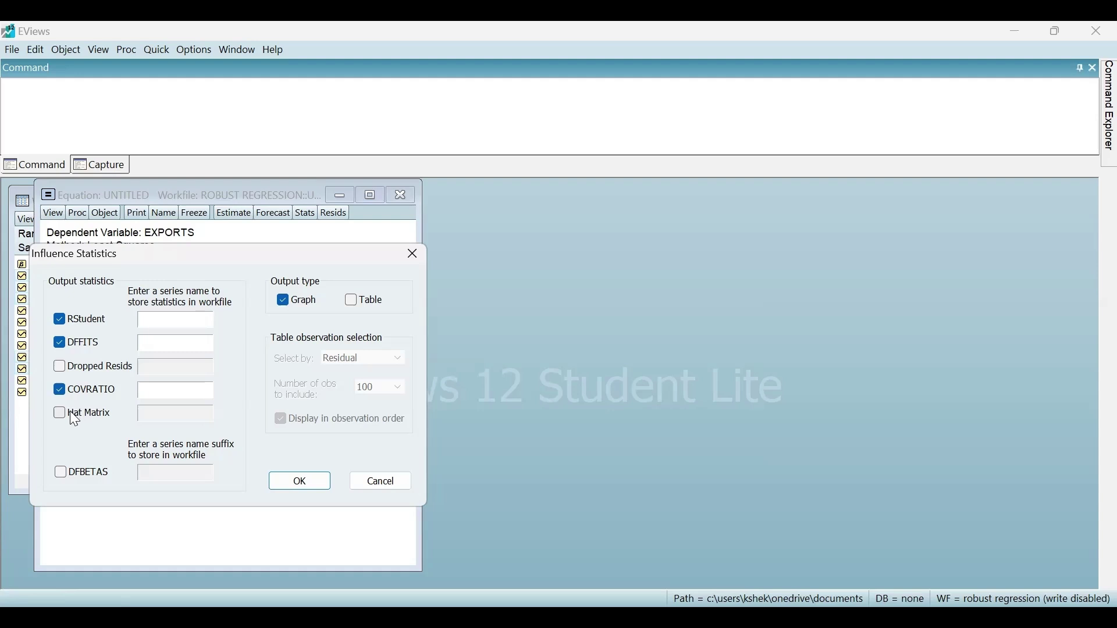
{"action": "left_click", "coordinate": [60, 414]}
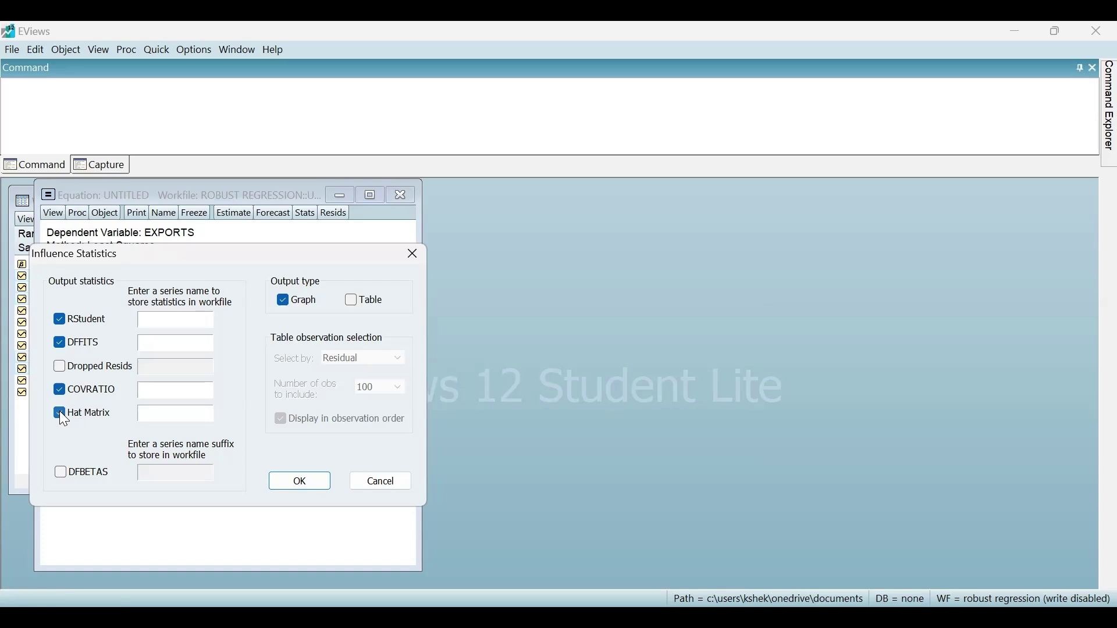
{"action": "left_click", "coordinate": [302, 484]}
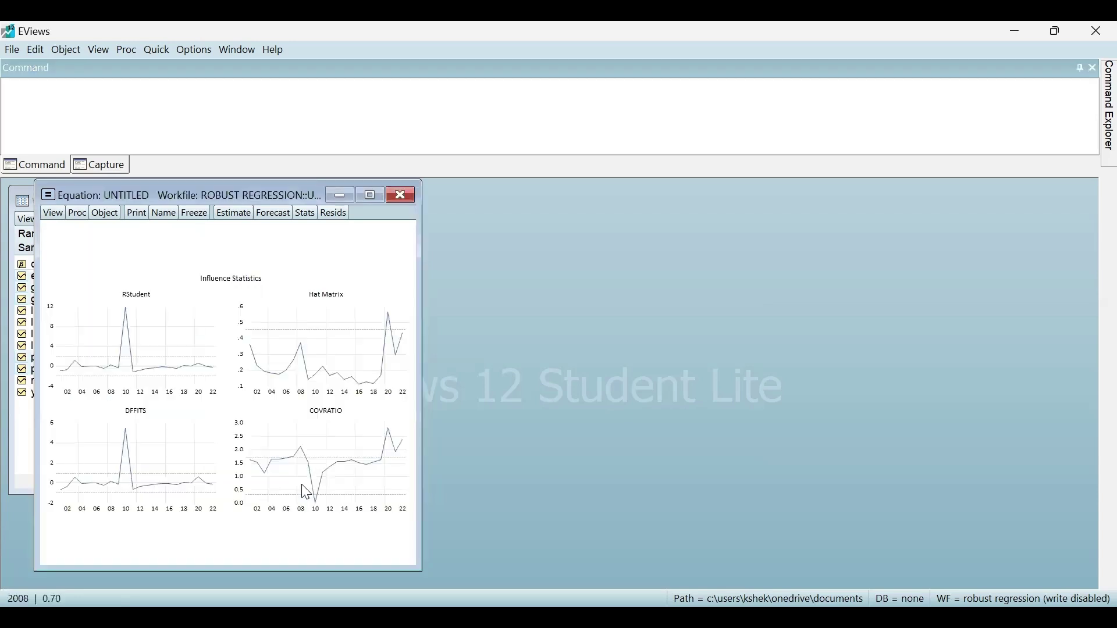
Step: Maximize the equation window so the influence graphs reveal the 2010 spike
{"action": "left_click", "coordinate": [371, 196]}
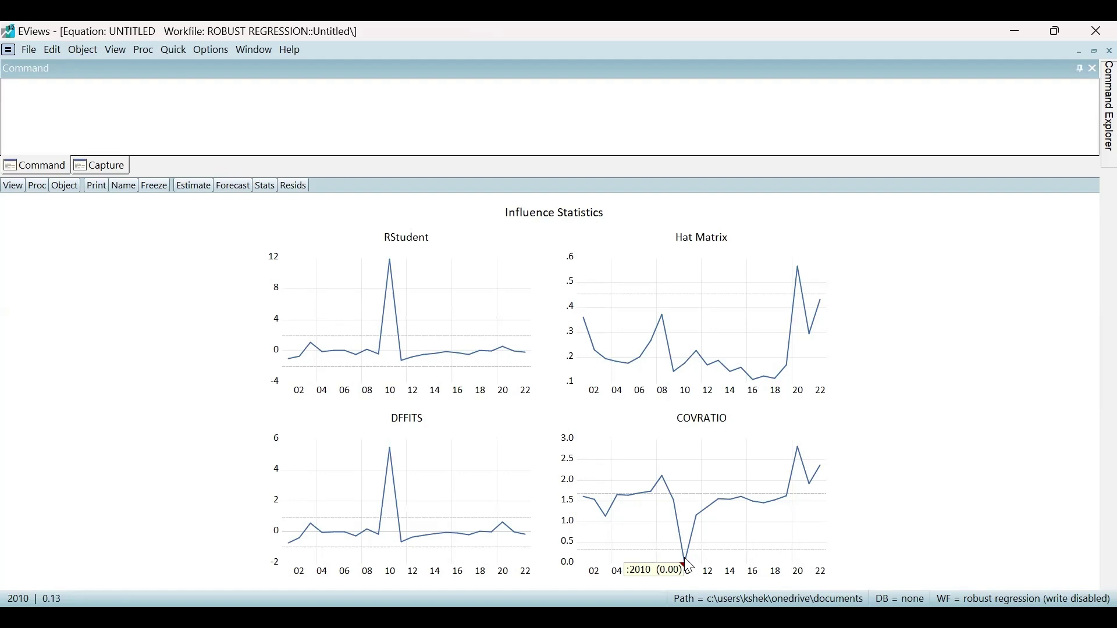
Step: Generate leverage plots for gdpex, gdpim, popex, popim and c with fit lines and partialled-out variables
{"action": "left_click", "coordinate": [13, 187]}
{"action": "mouse_move", "coordinate": [66, 352]}
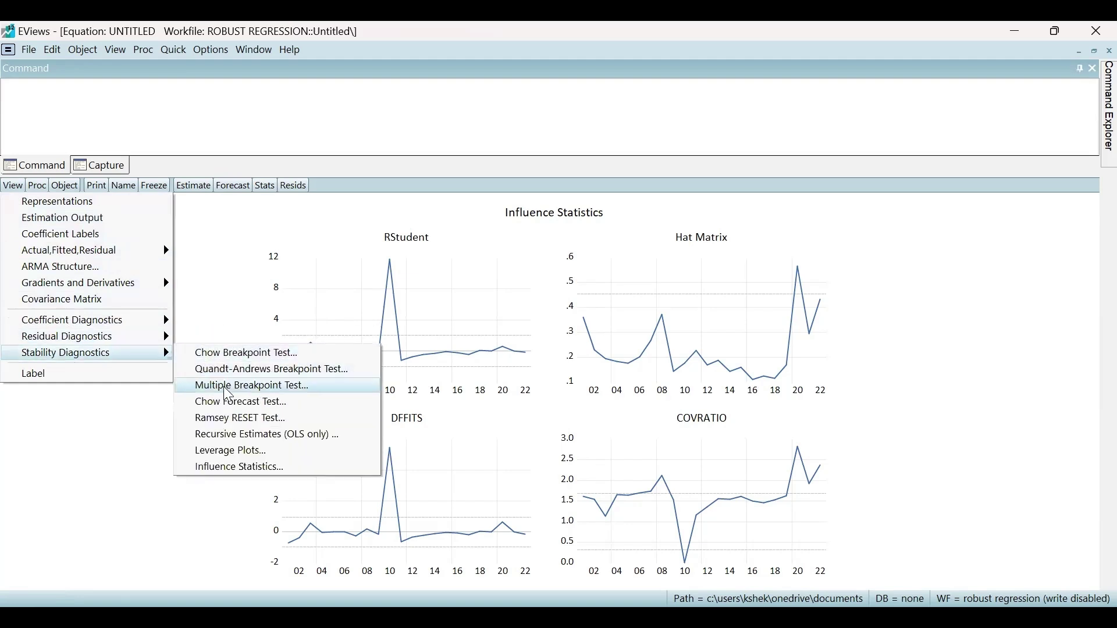
{"action": "left_click", "coordinate": [227, 453]}
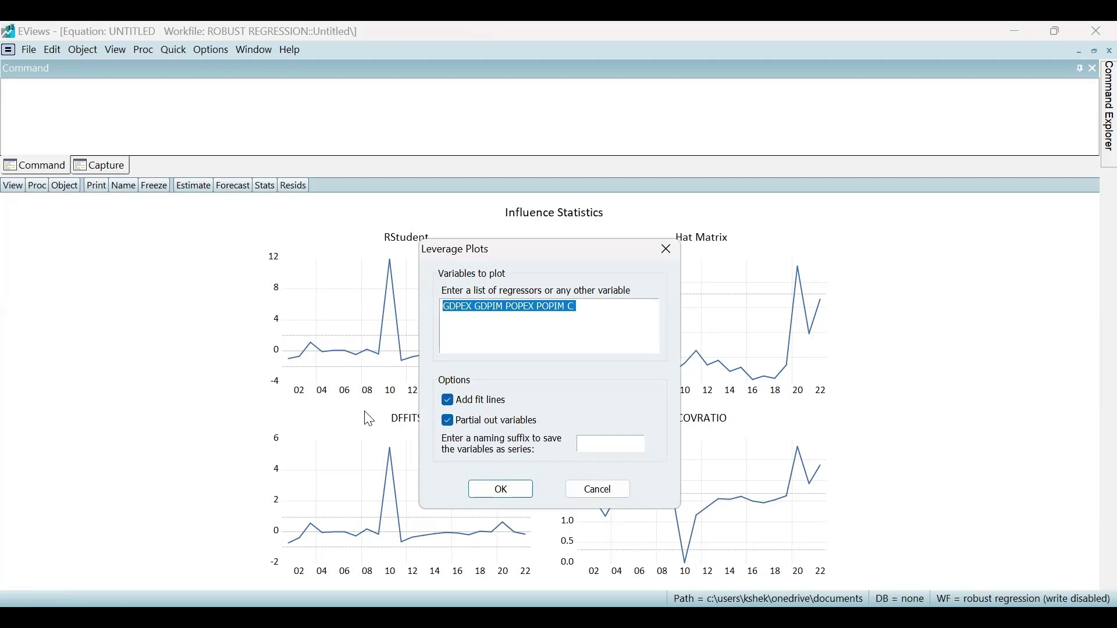
{"action": "left_click", "coordinate": [505, 489]}
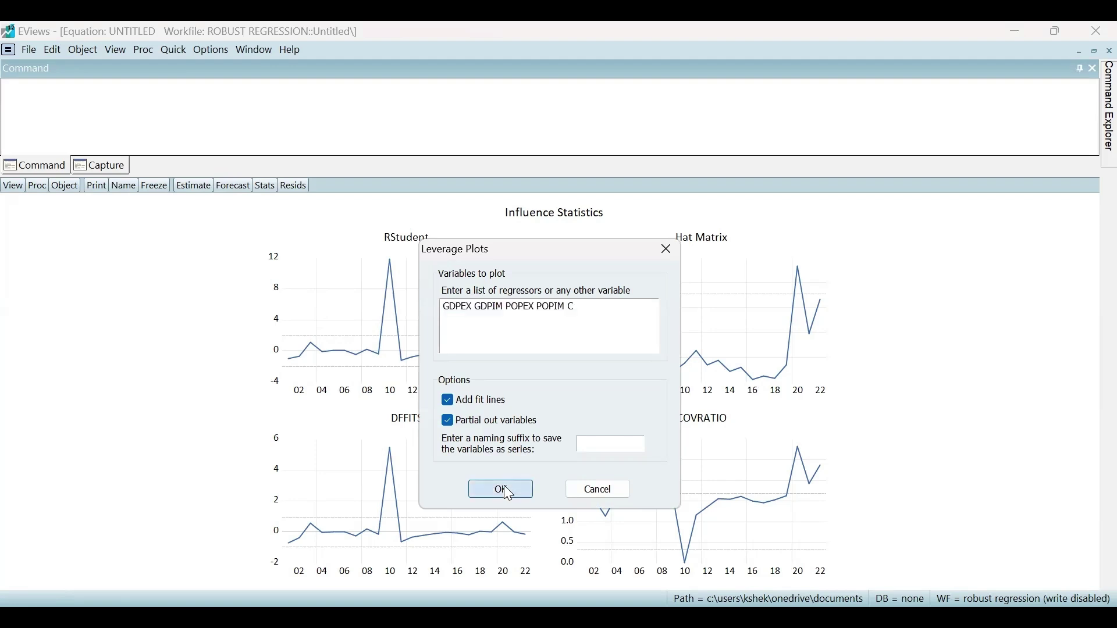